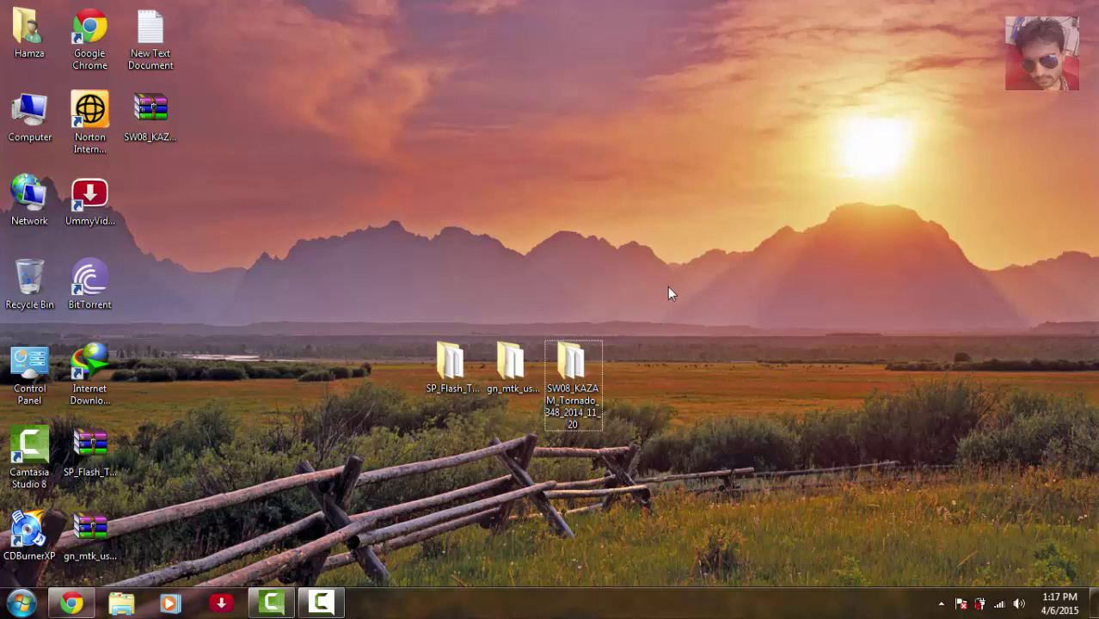
- Run DIRVERINSTALL from the gn_mtk_usbdriver folder as administrator, then close the folder window
double_click(512, 368)
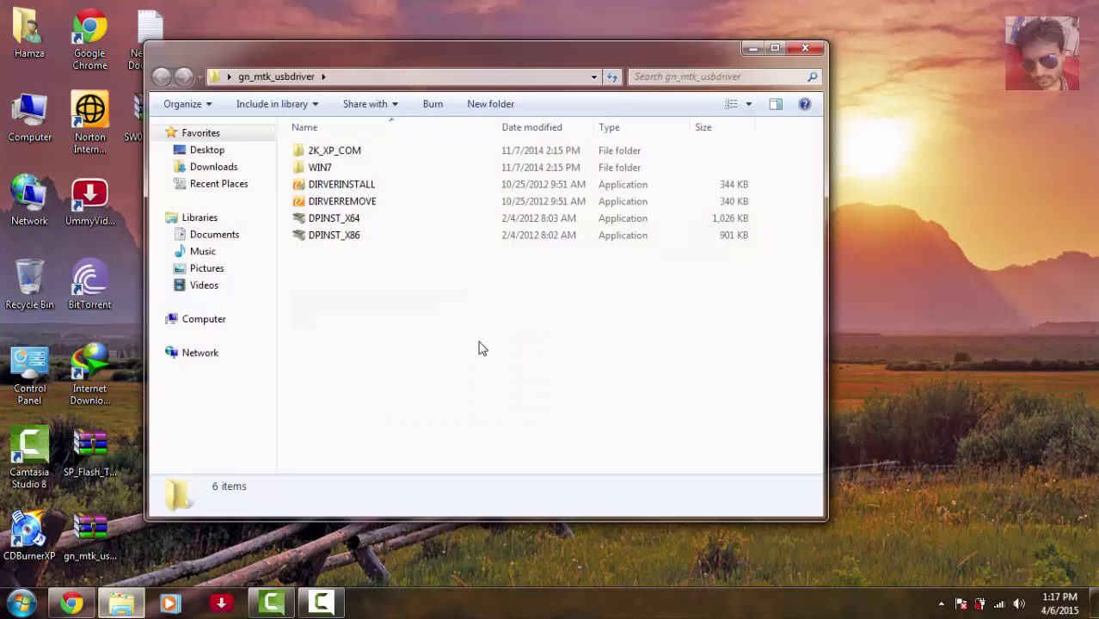
mouse_move(323, 191)
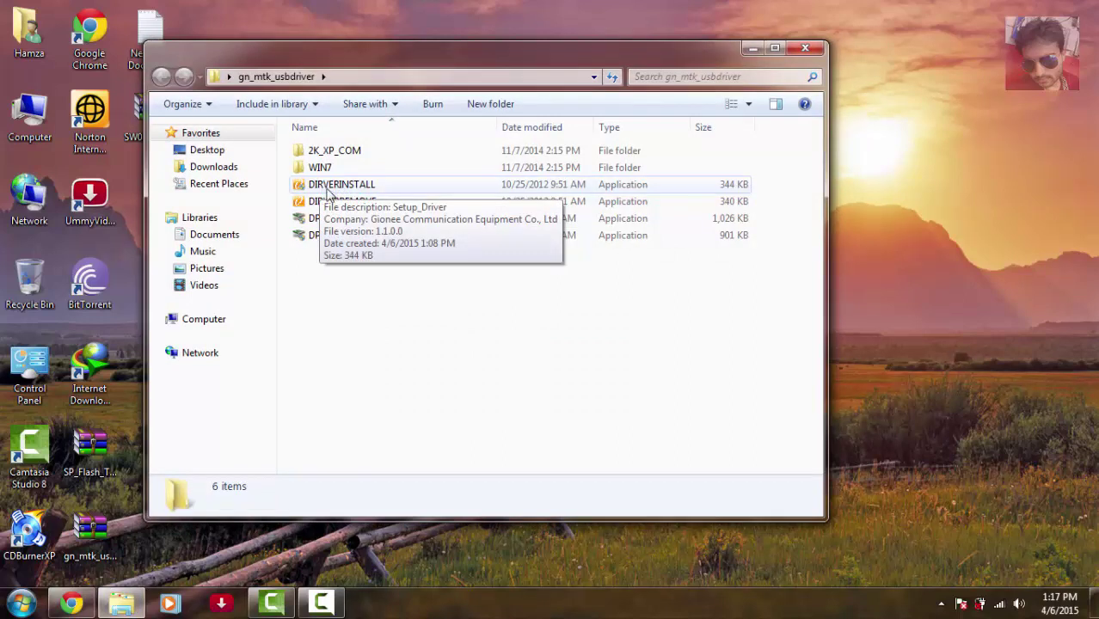
right_click(320, 190)
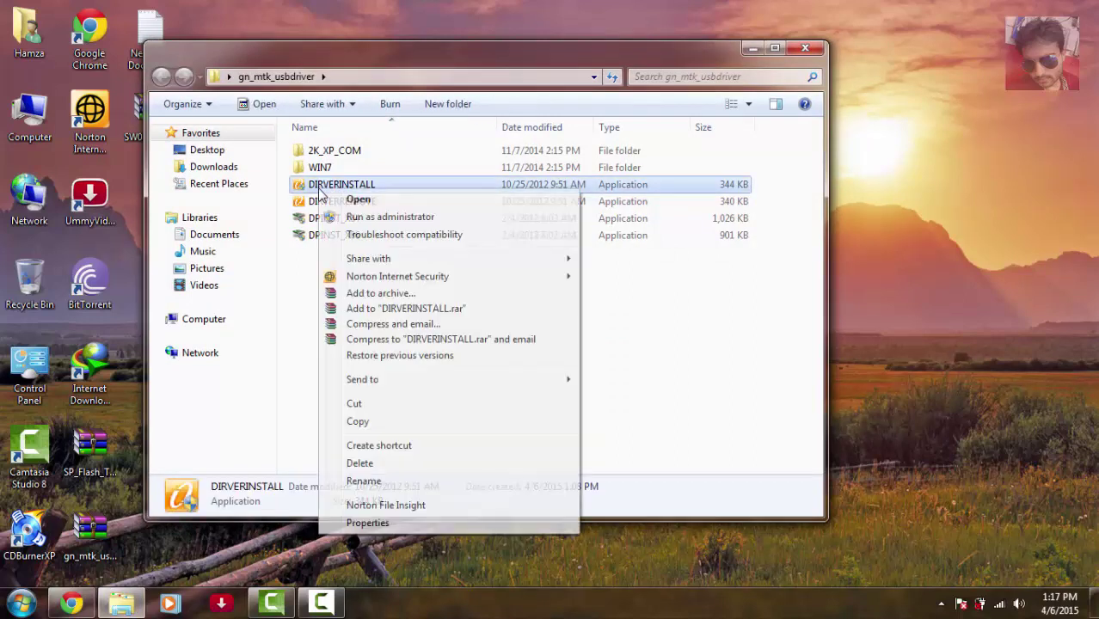
left_click(366, 221)
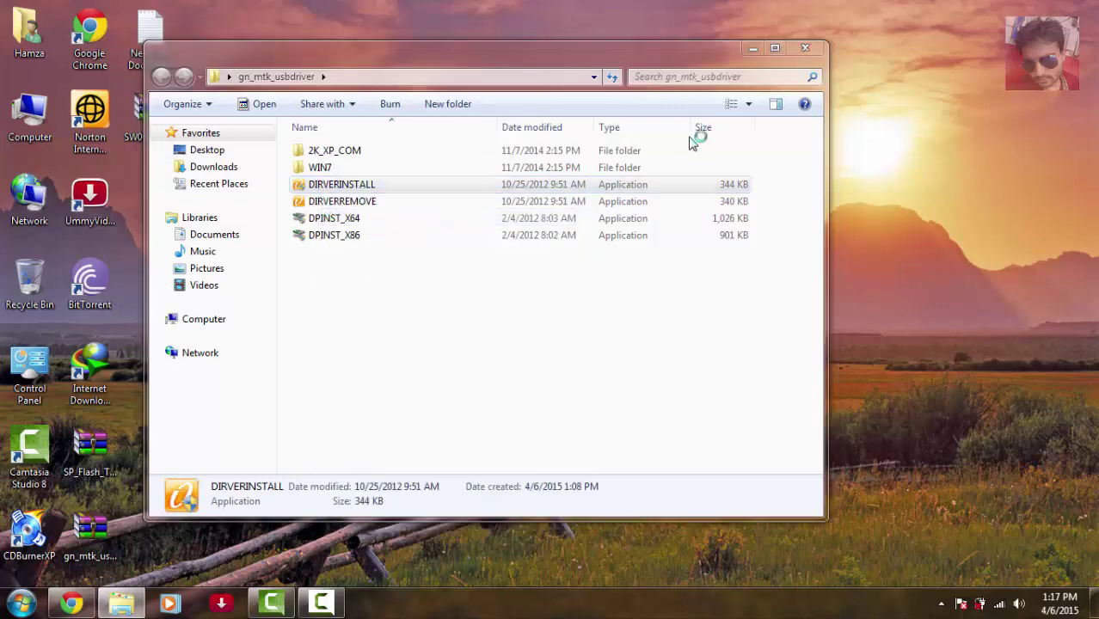
left_click(804, 48)
- Install the MediaTek and Google USB drivers, approving all four unverified-driver warnings, then finish the wizard
left_click(335, 333)
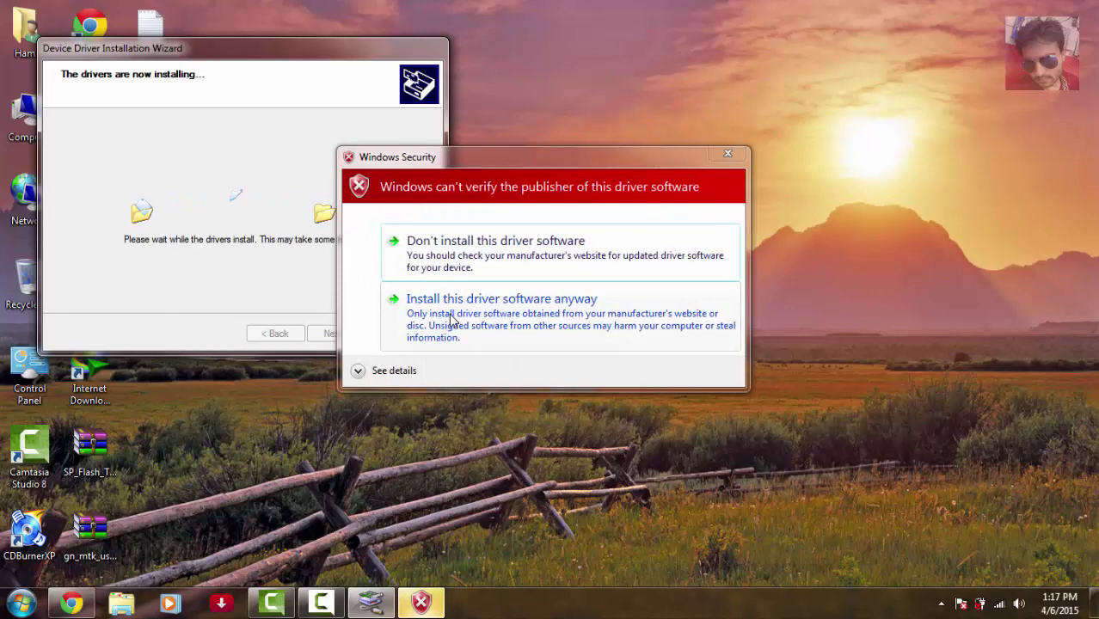
left_click(451, 318)
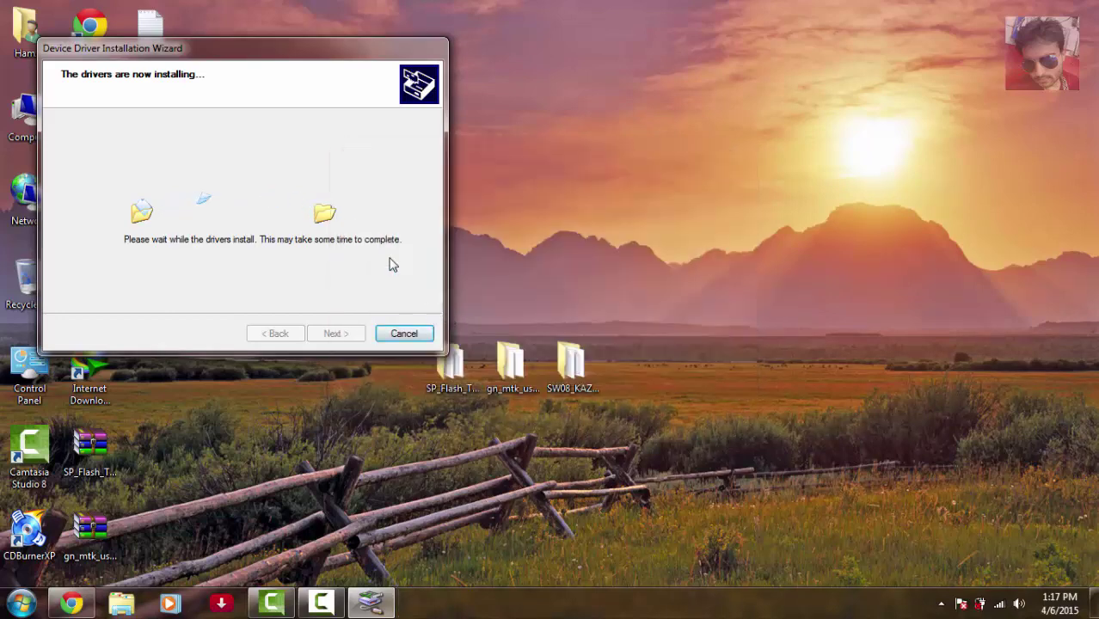
left_click_drag(248, 40, 242, 27)
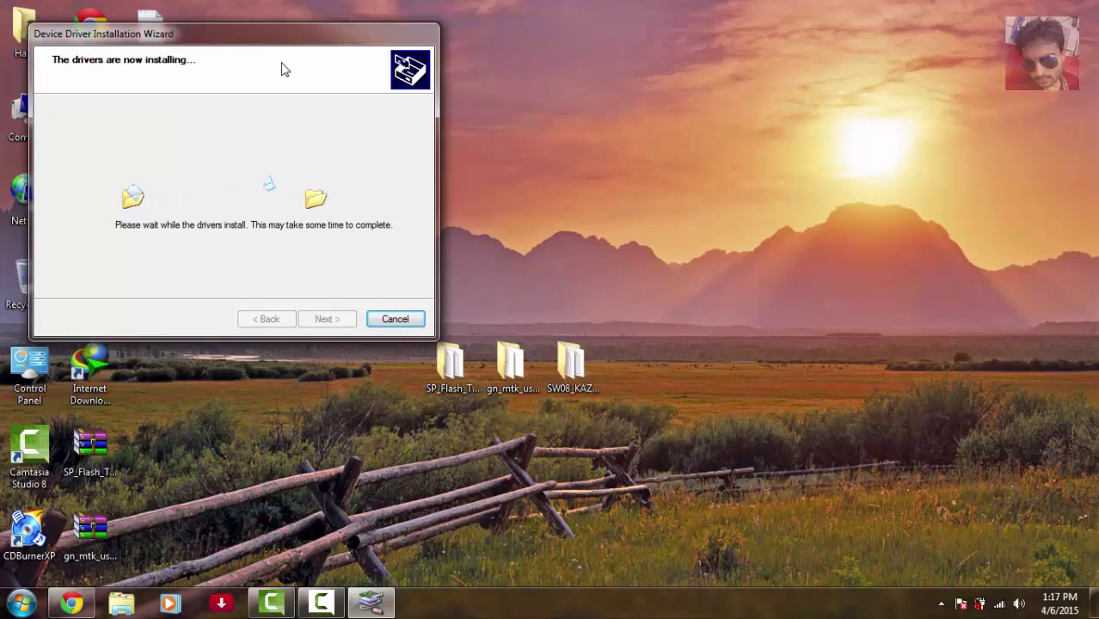
left_click_drag(262, 42, 254, 32)
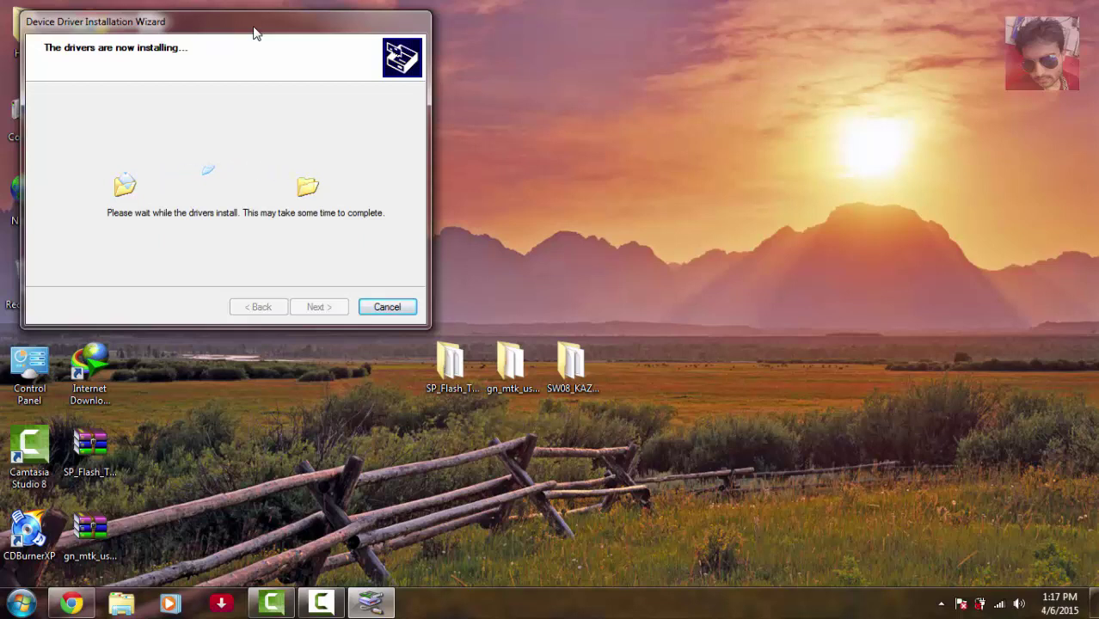
left_click_drag(253, 32, 241, 32)
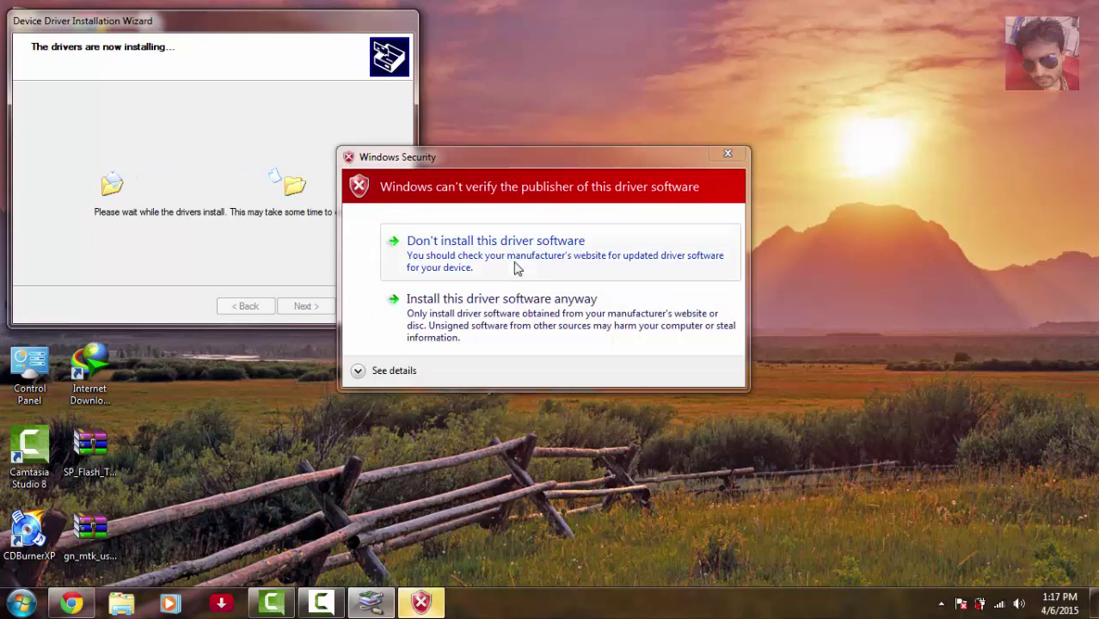
left_click(462, 319)
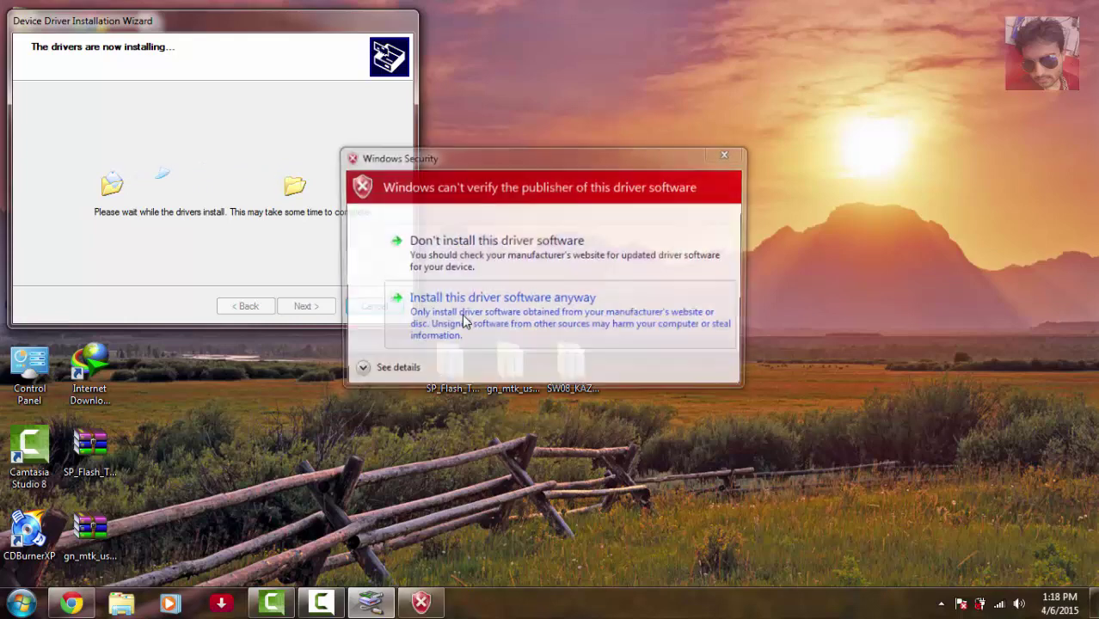
left_click(461, 314)
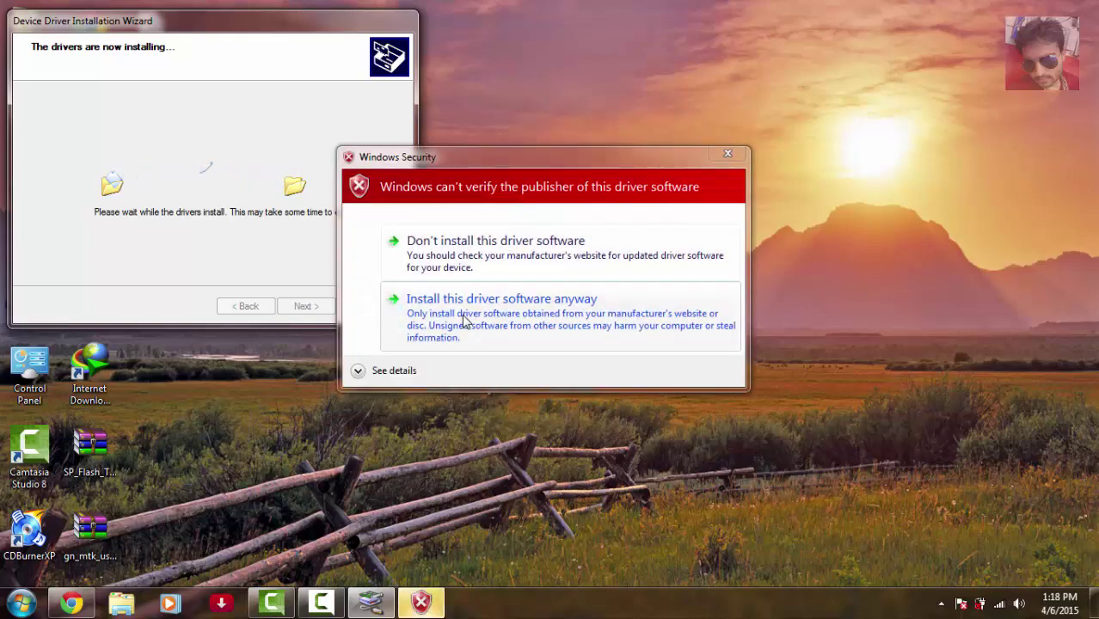
left_click(463, 319)
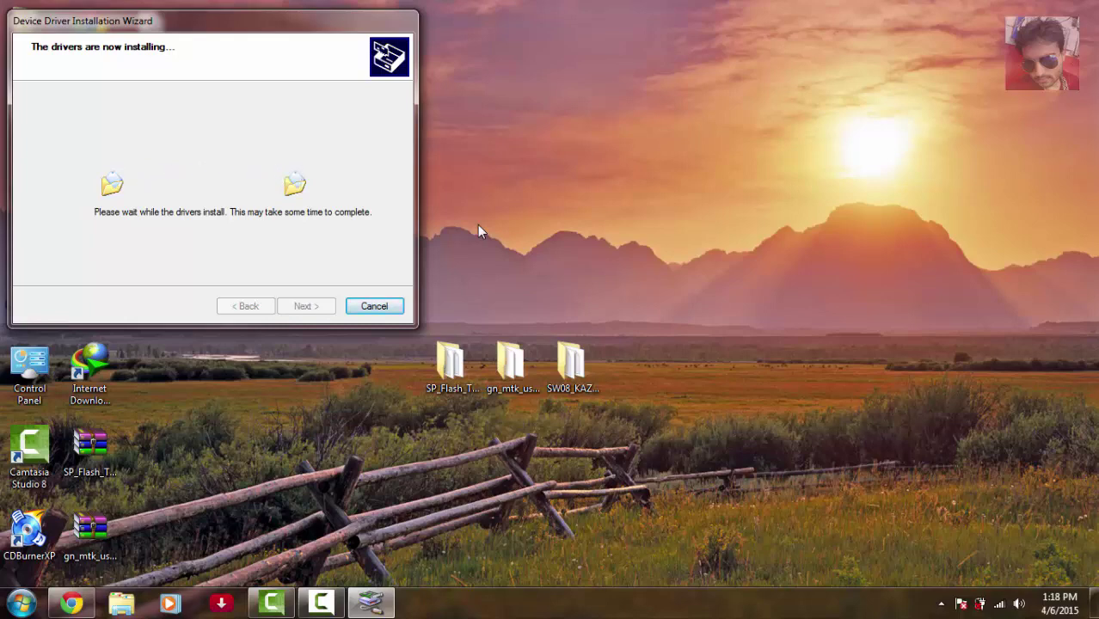
left_click(306, 306)
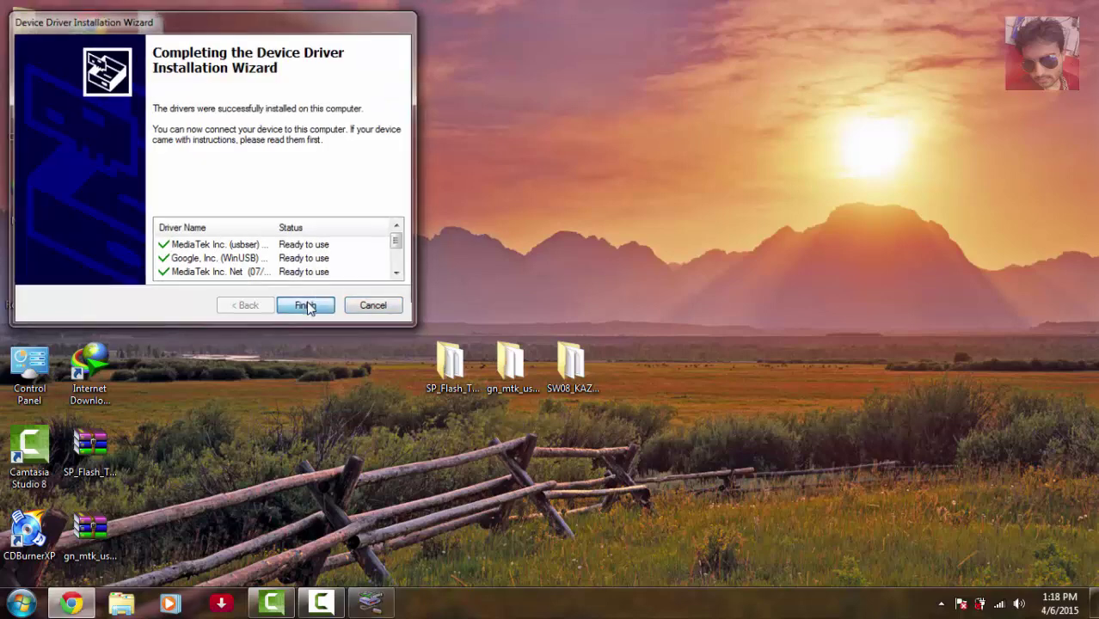
- Run flash_tool from SP_Flash_Tool_v5.1408.00 as administrator, then close the folder window
double_click(455, 357)
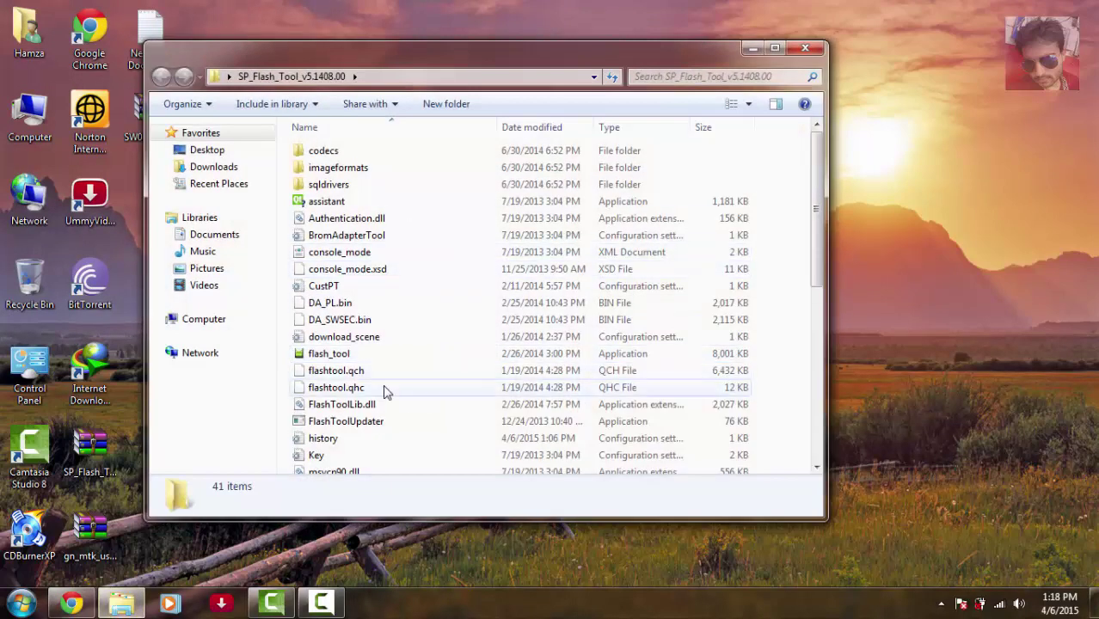
left_click(317, 359)
right_click(317, 359)
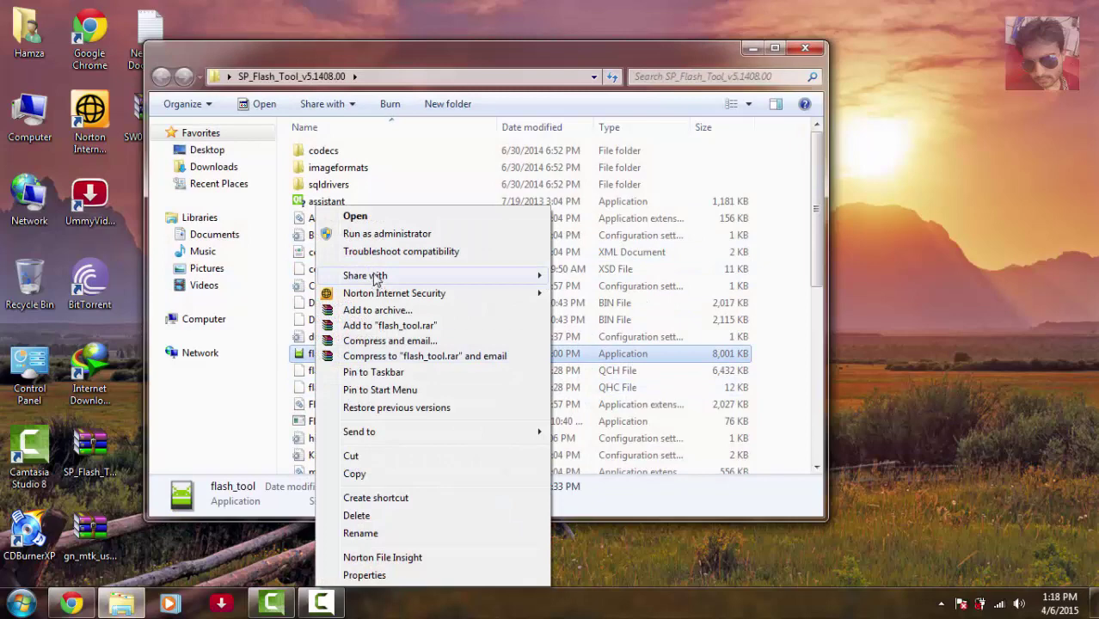
left_click(378, 233)
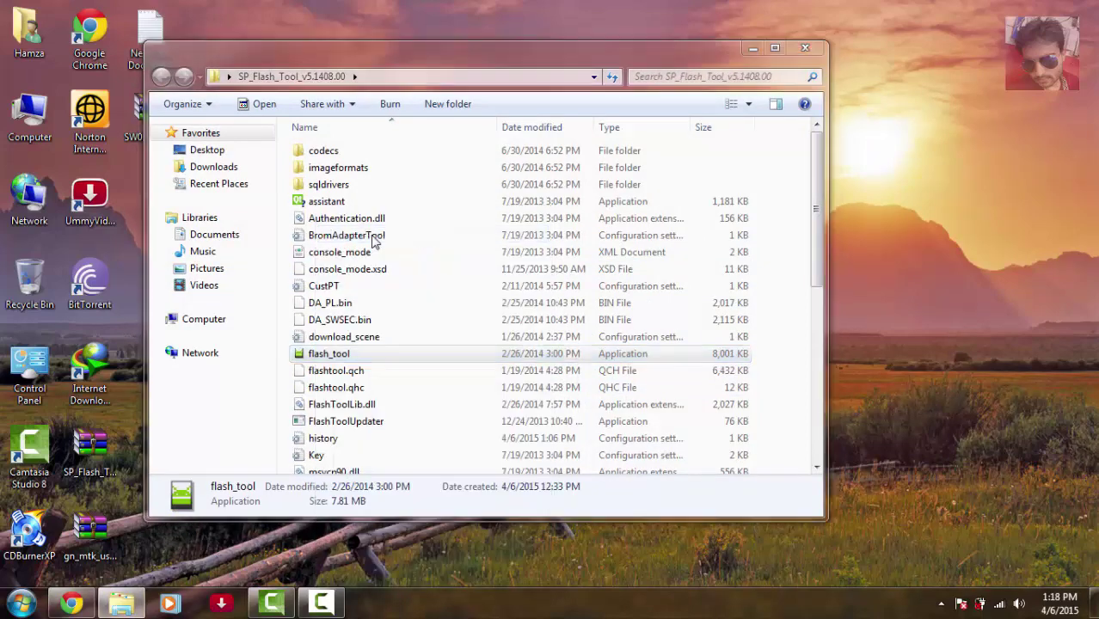
left_click(805, 48)
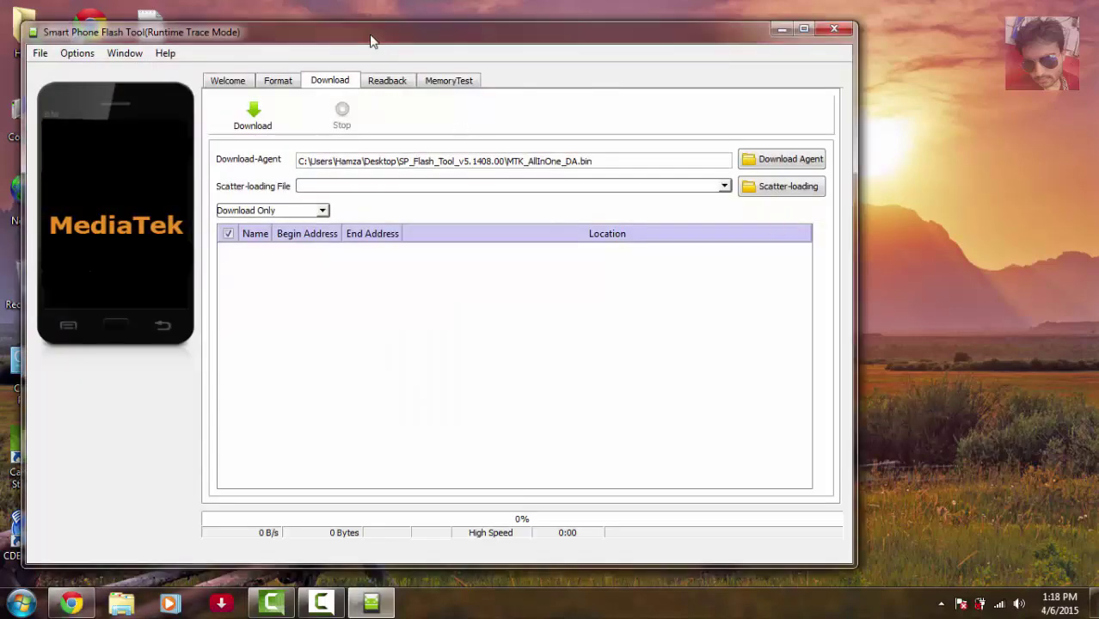
- Tick 'DA DL All with Checksum' on the Download page of the Option dialog
left_click_drag(371, 41, 518, 48)
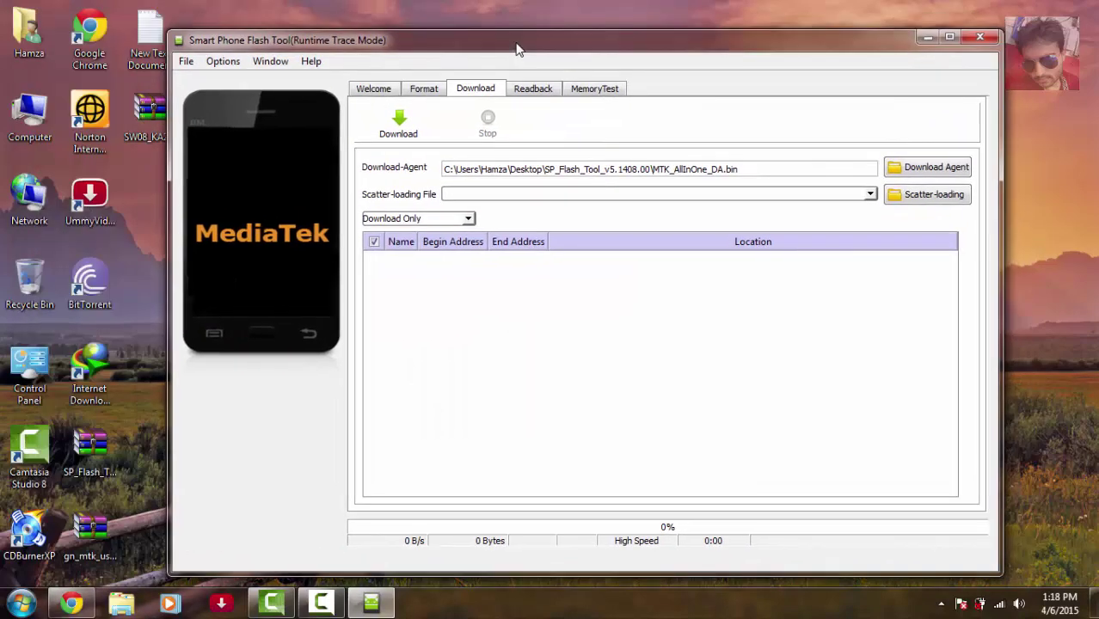
left_click(221, 63)
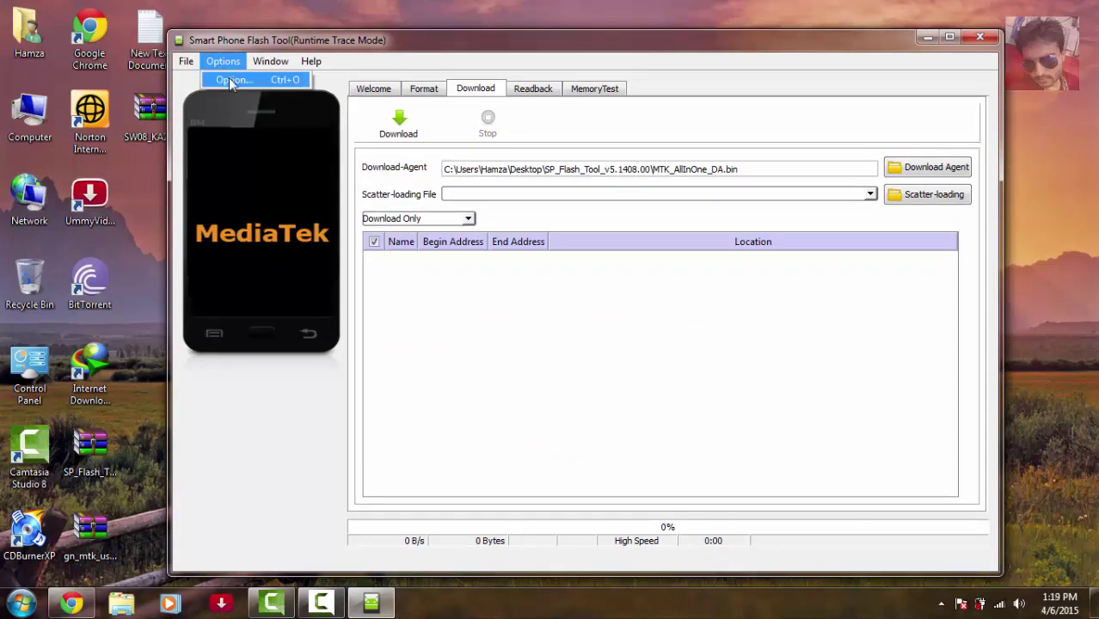
left_click(229, 78)
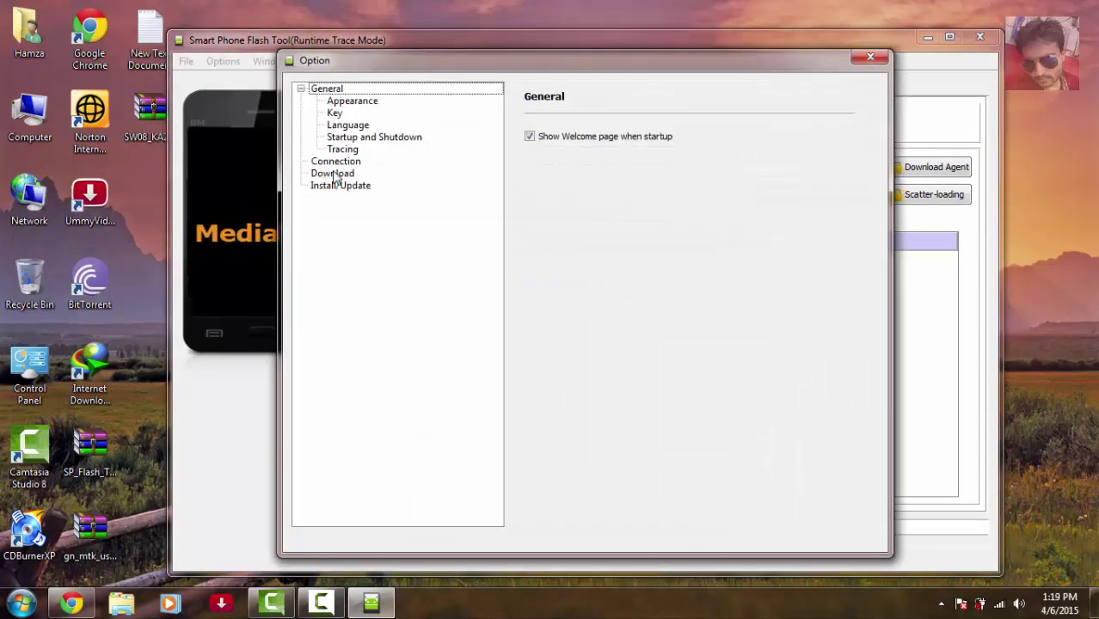
left_click(335, 174)
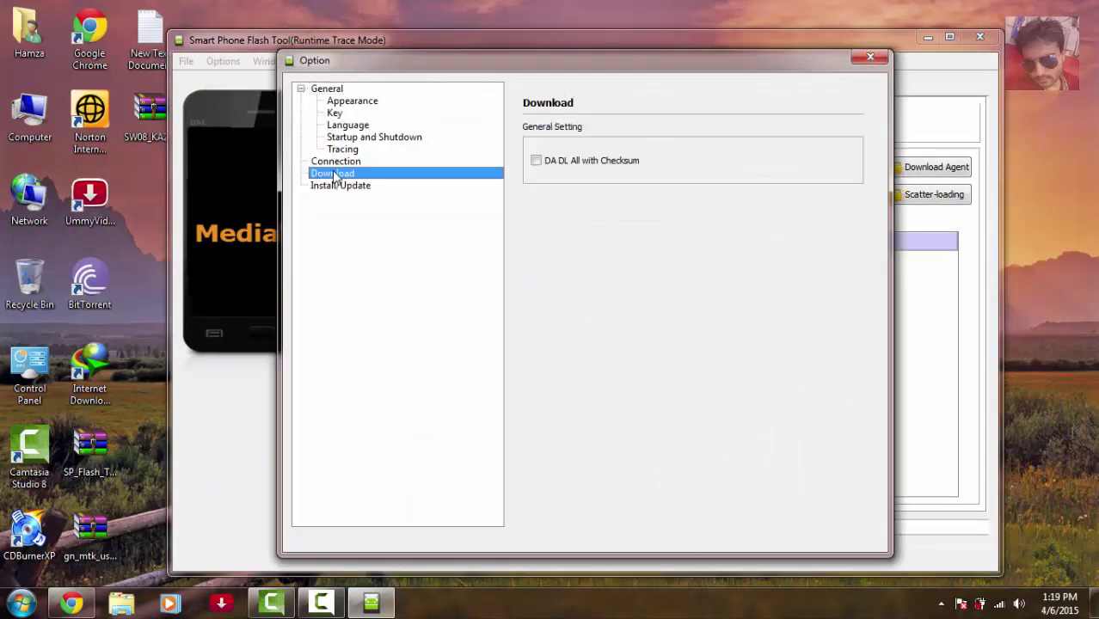
left_click(537, 165)
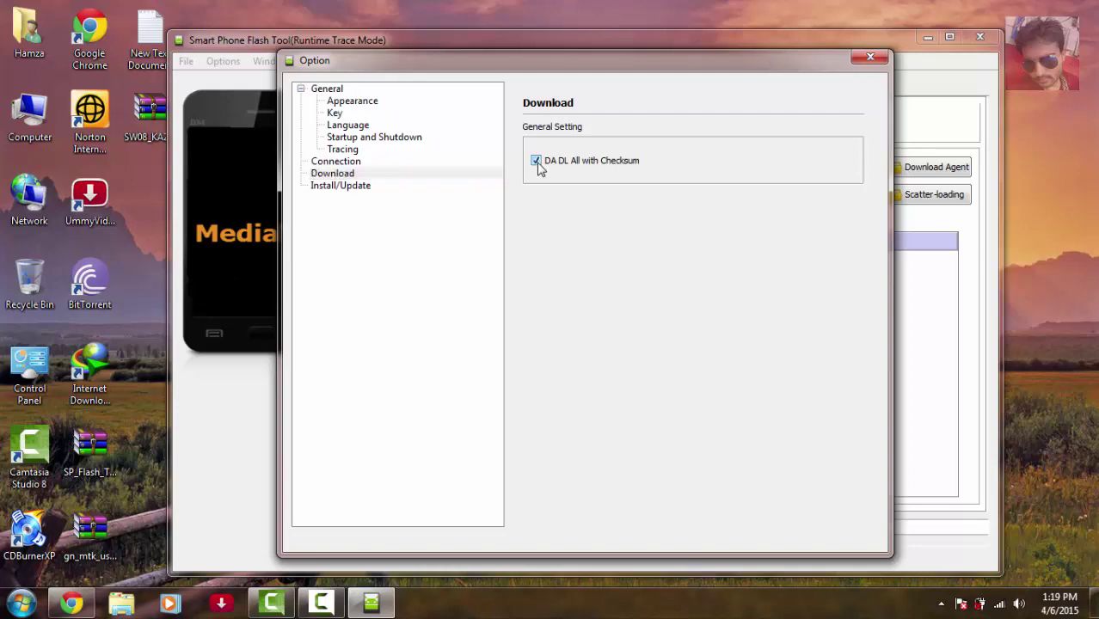
left_click(868, 57)
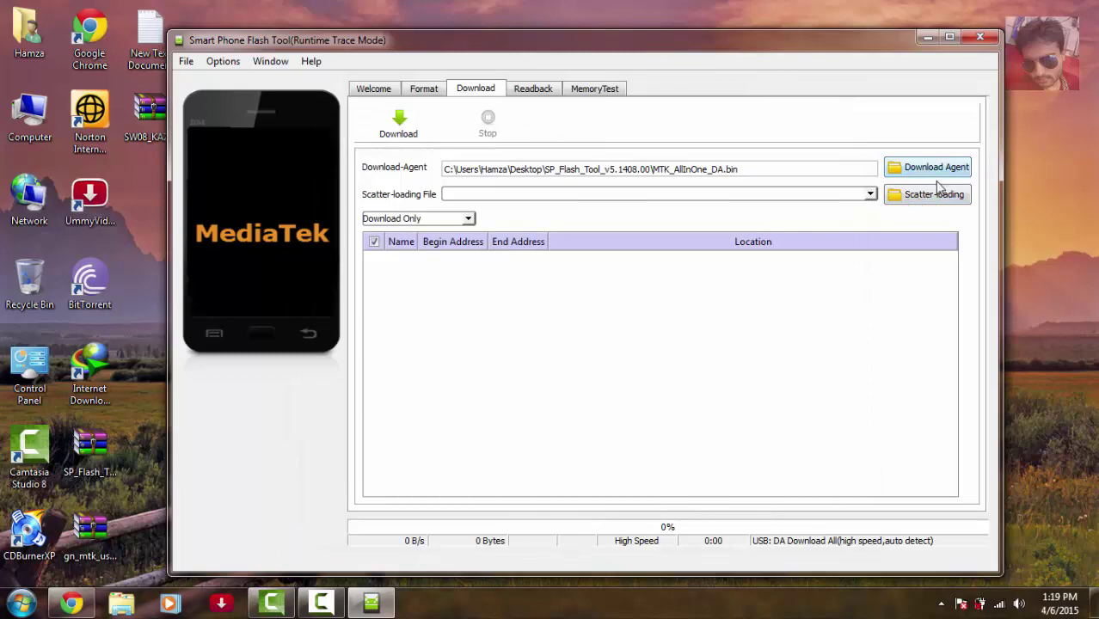
- Load MT6592_Android_scatter from Desktop\SW08_KAZAM_Tornado_348_2014_11_20 as the scatter file
left_click(918, 197)
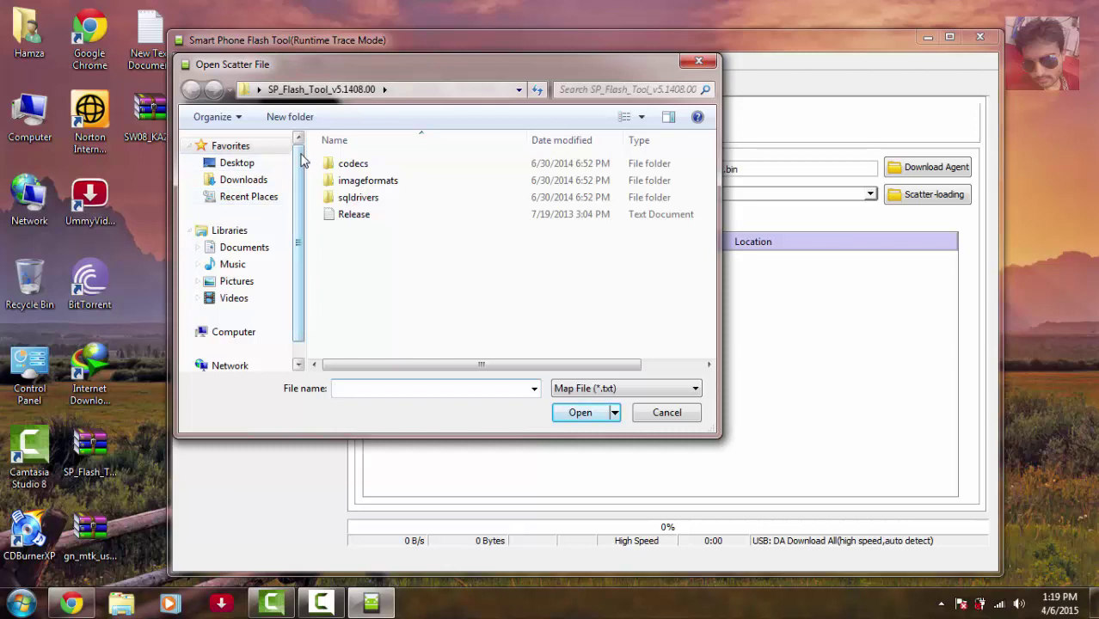
left_click(236, 164)
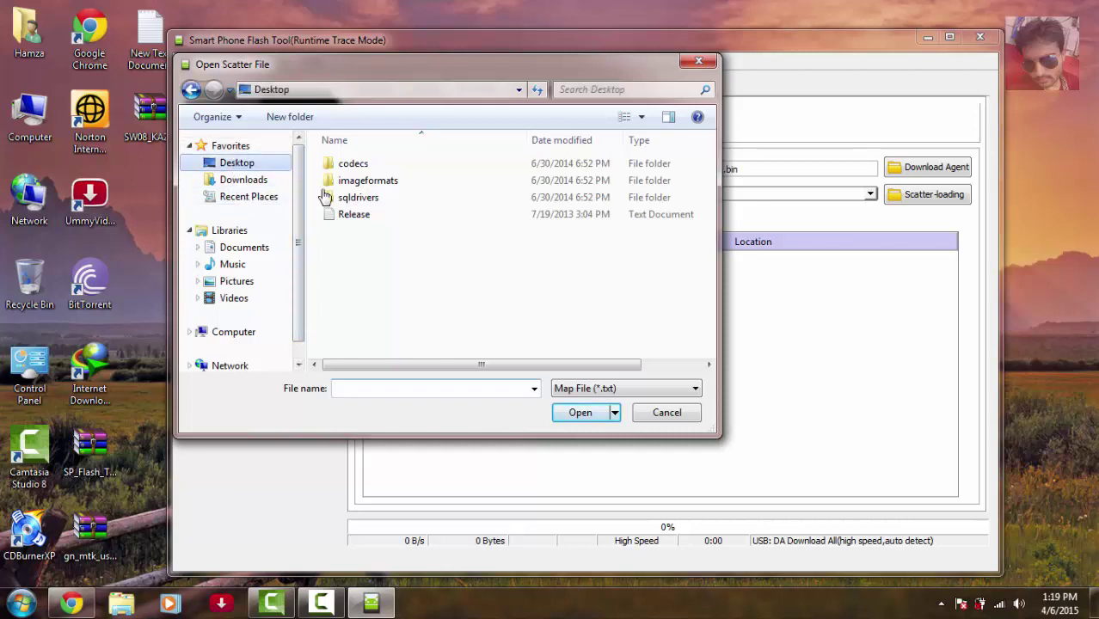
scroll(713, 264, "down", 2)
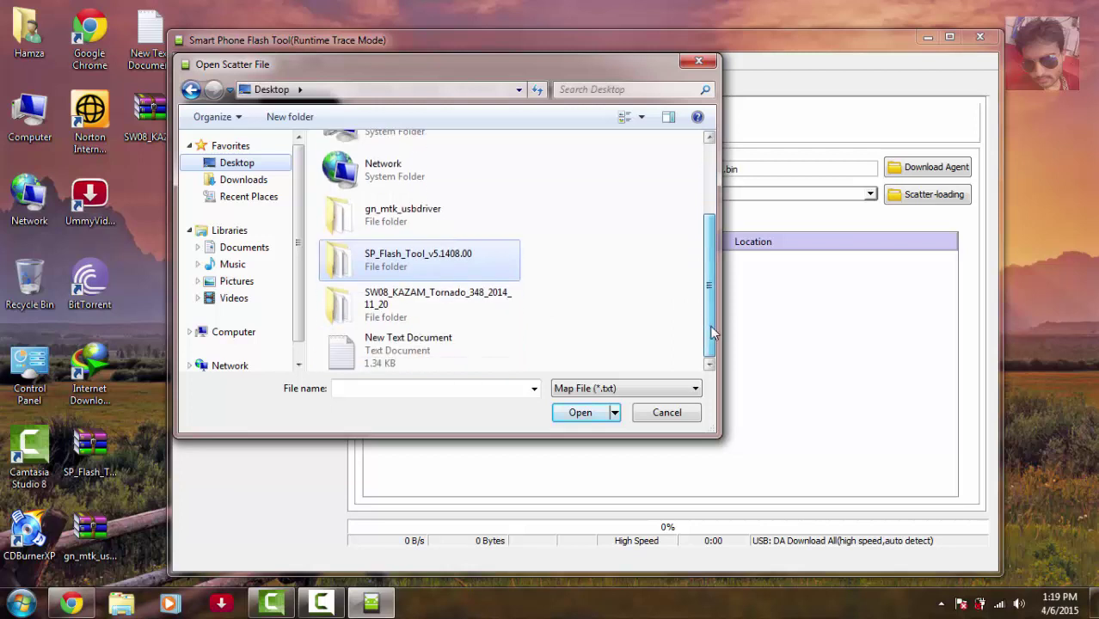
left_click(398, 311)
double_click(399, 311)
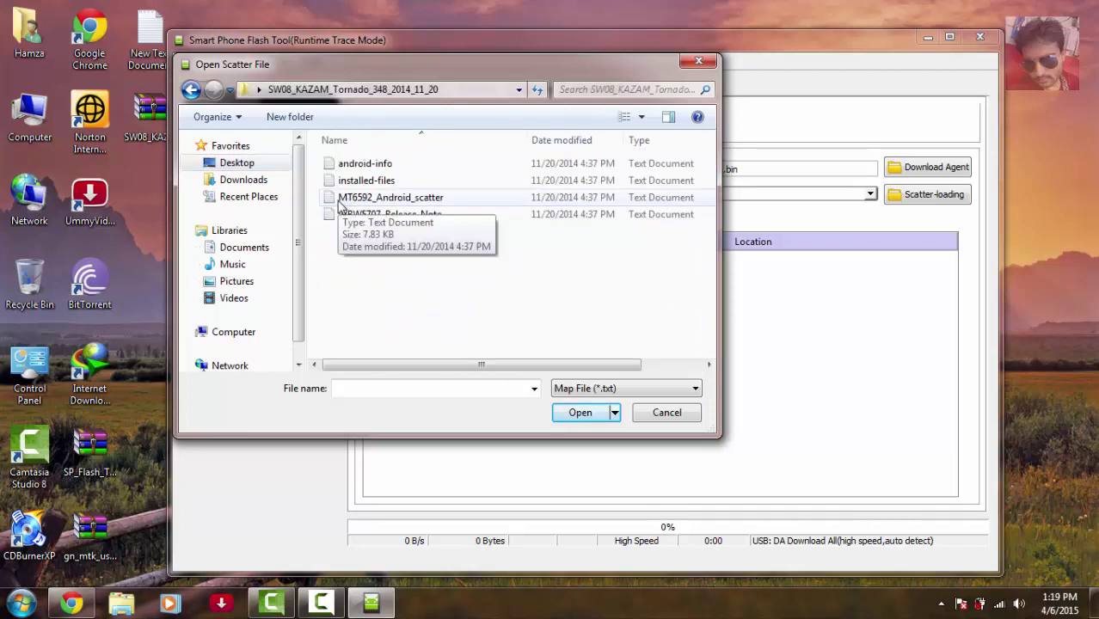
double_click(361, 198)
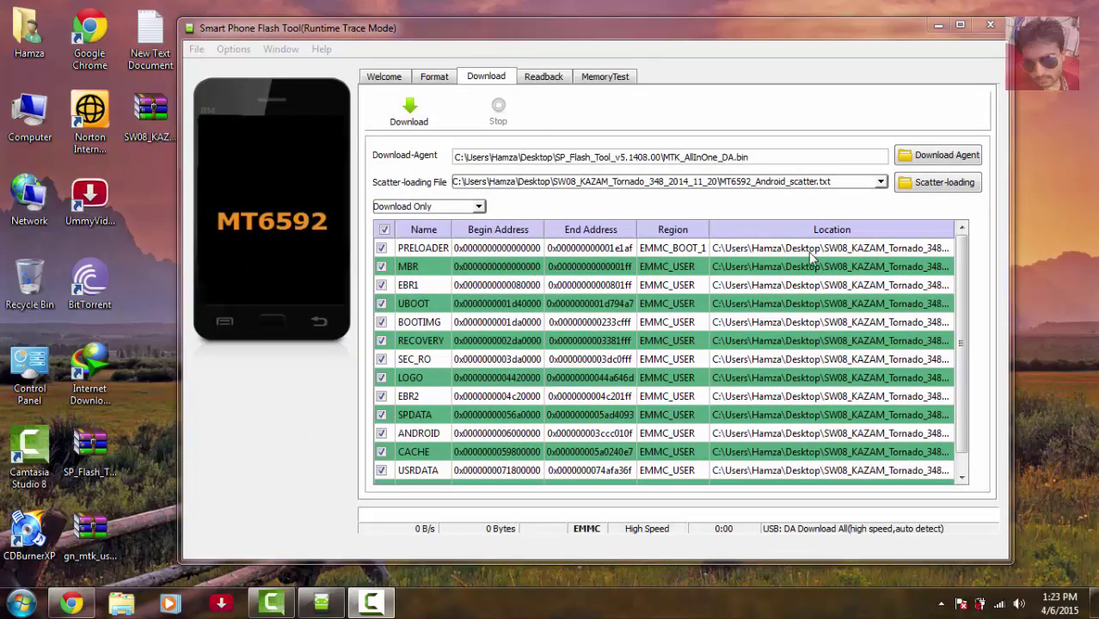
- Start downloading the Kazam Tornado firmware to the phone
left_click(409, 112)
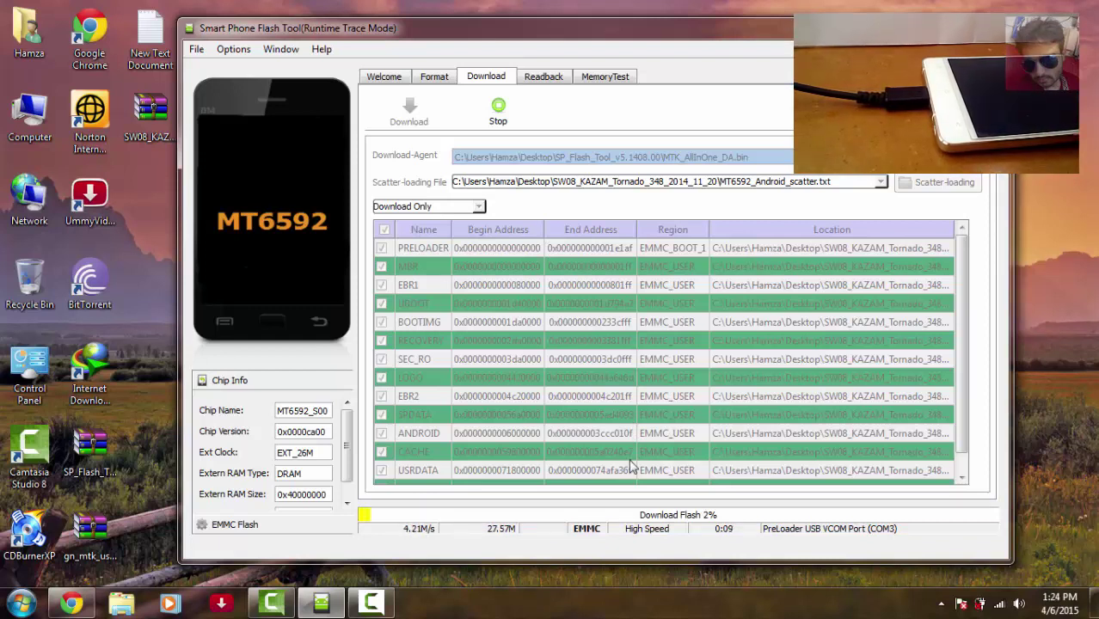
left_click_drag(676, 36, 649, 34)
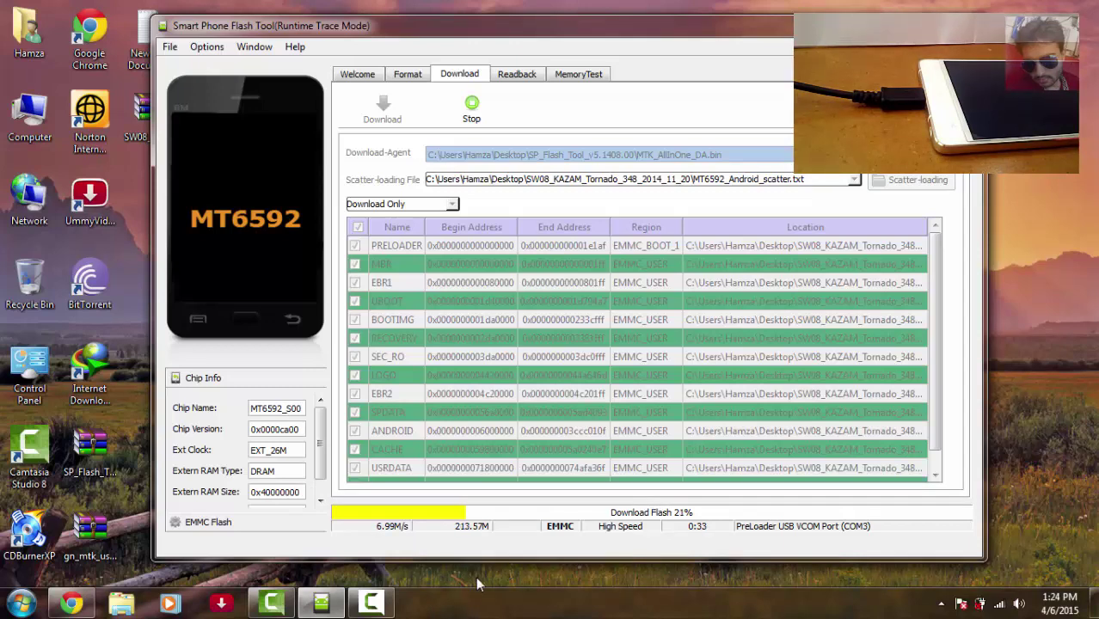
left_click(326, 606)
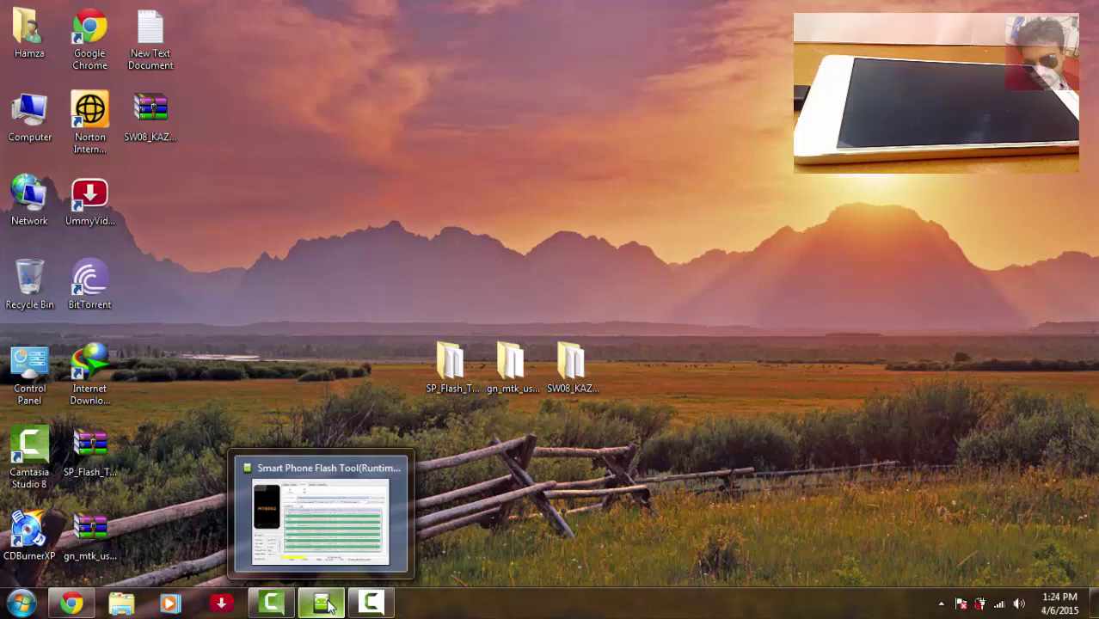
left_click(323, 604)
- Wait for the 1.67G flash to finish, dismiss Download Ok, and exit SP Flash Tool
left_click(371, 604)
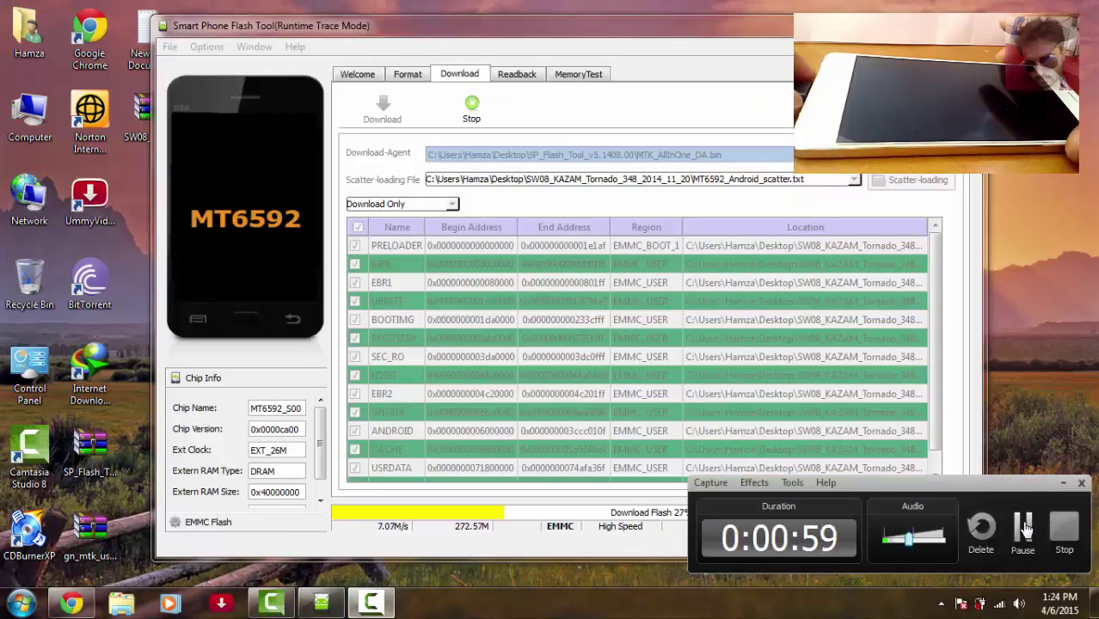
left_click(1023, 527)
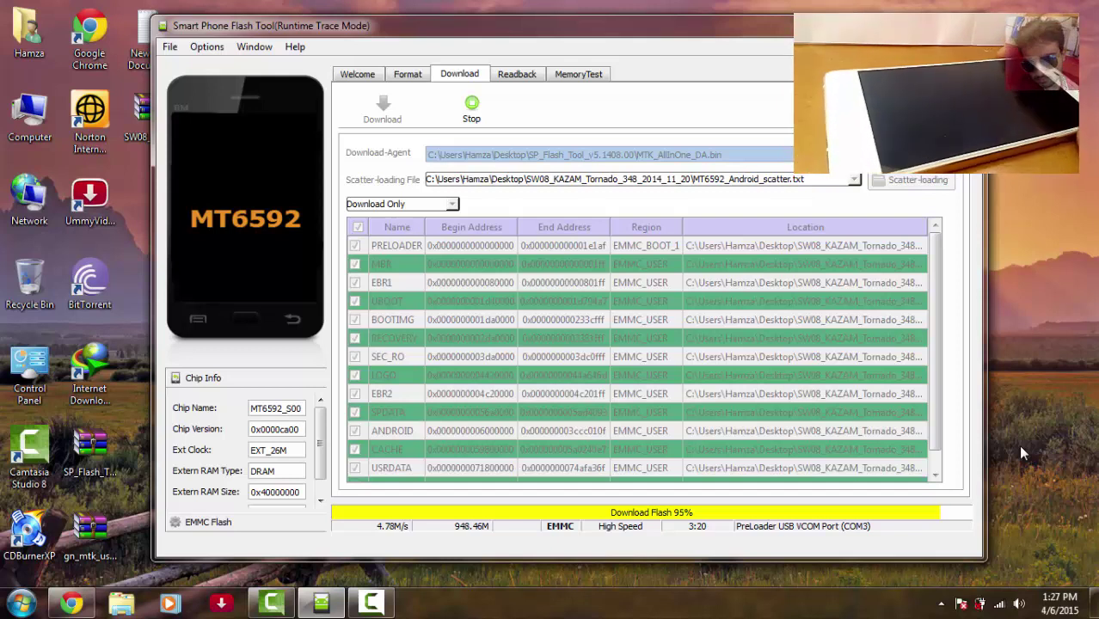
left_click(378, 602)
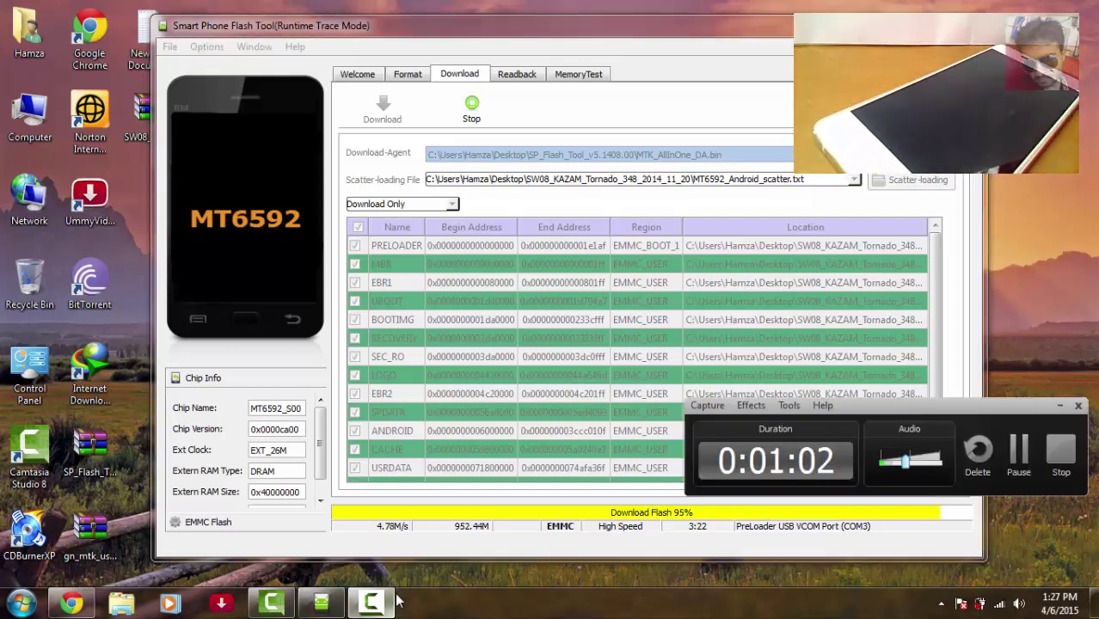
left_click(1057, 406)
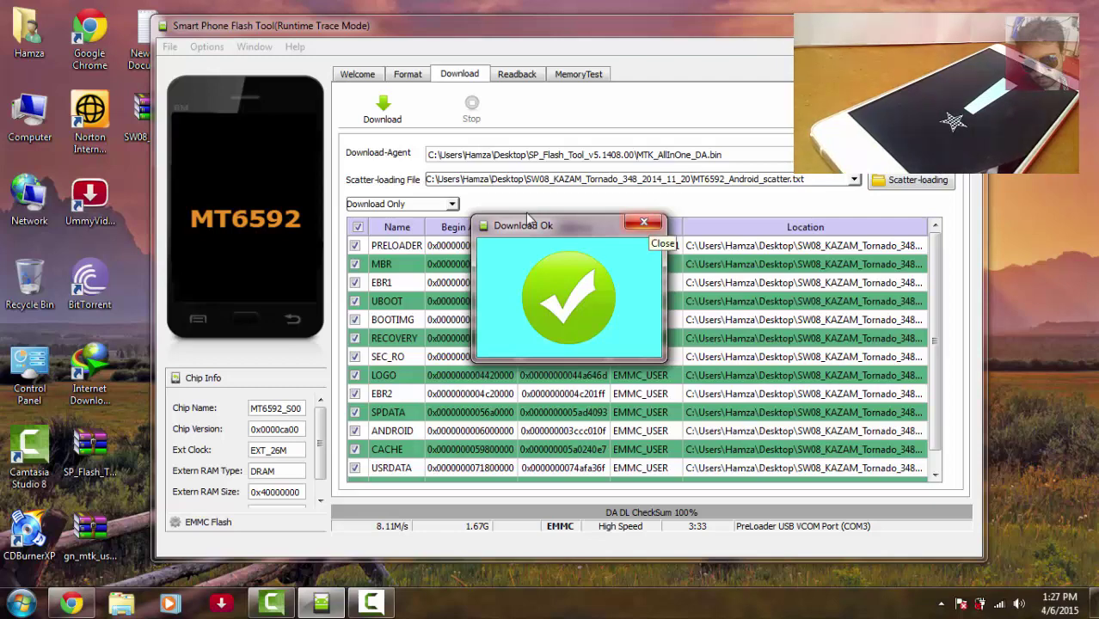
left_click(643, 222)
key("alt+F4")
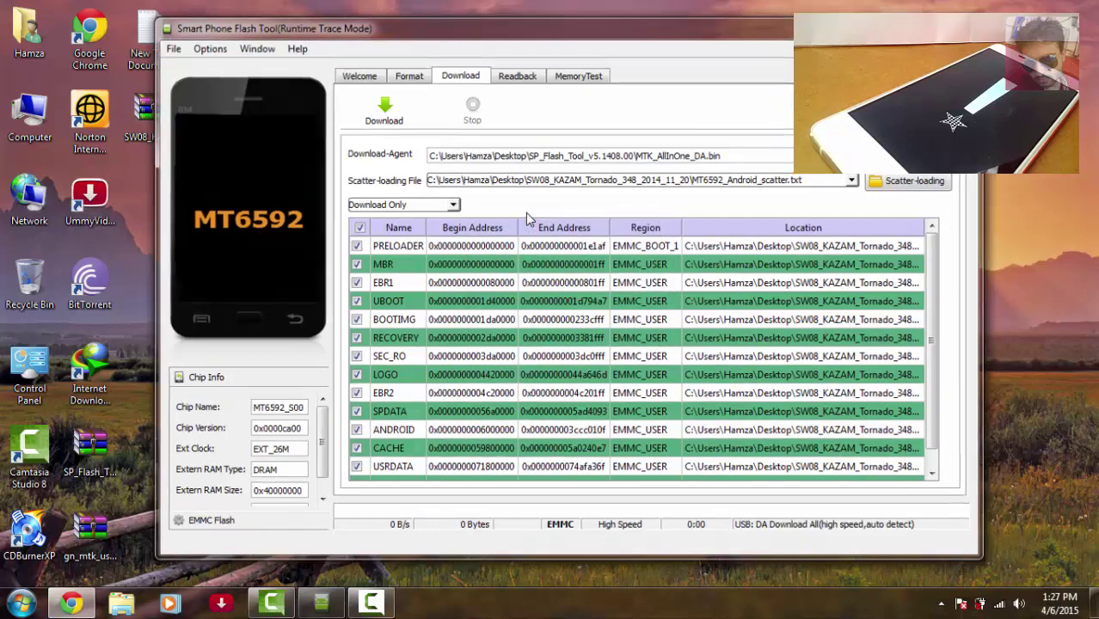